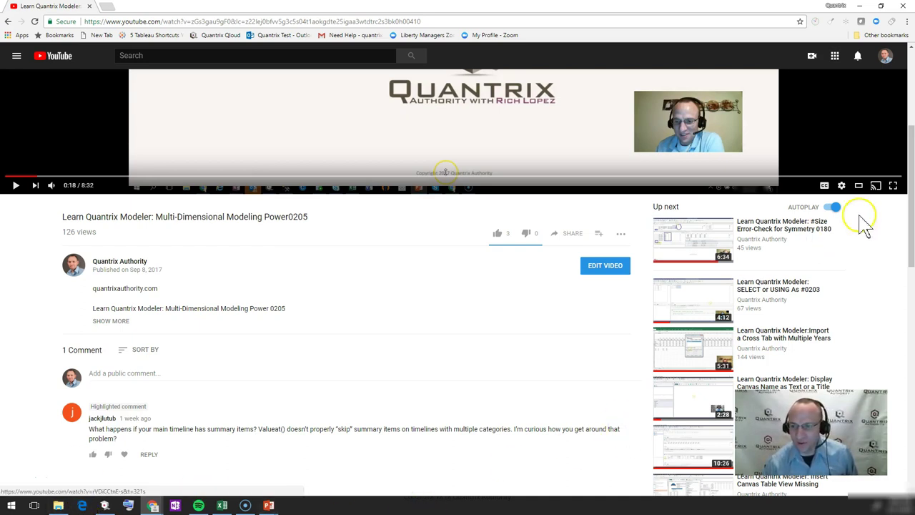
{"action": "left_click_drag", "start_coordinate": [910, 201], "coordinate": [912, 159]}
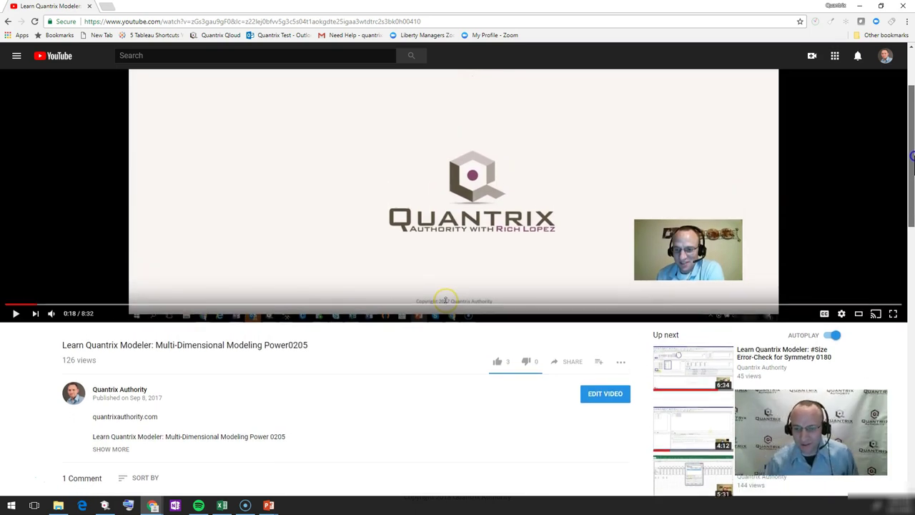
{"action": "left_click_drag", "start_coordinate": [912, 159], "coordinate": [913, 218]}
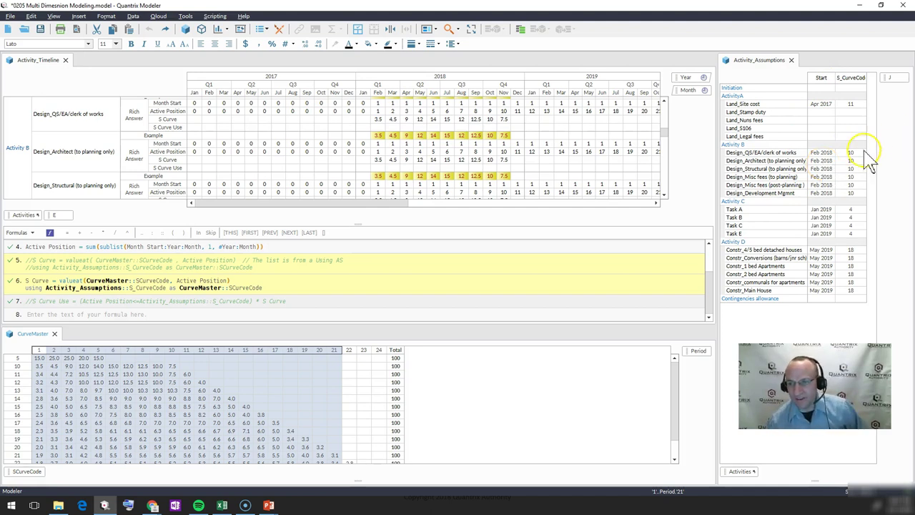
- Examine the S_CurveCode assumptions for the first Activity B design tasks against CurveMaster row 10 and Design_Architect's S Curve values in the timeline
{"action": "left_click", "coordinate": [849, 152]}
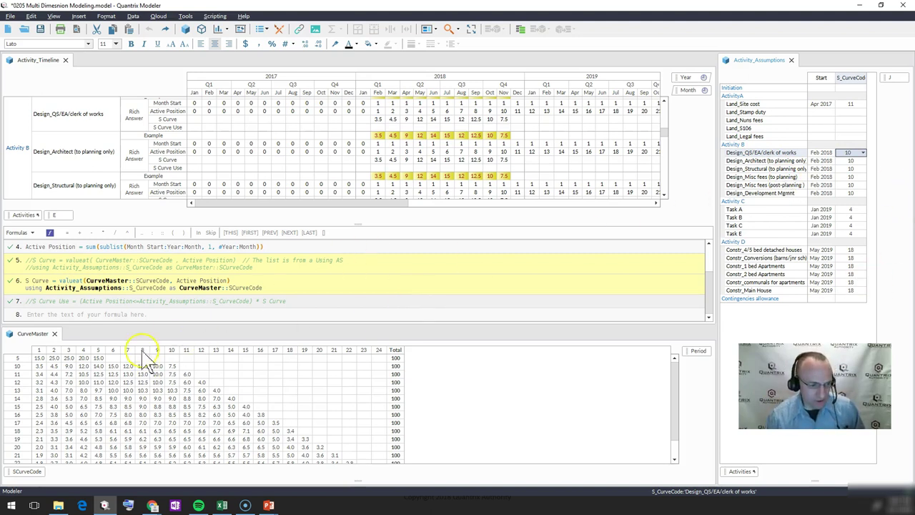
{"action": "left_click", "coordinate": [40, 351]}
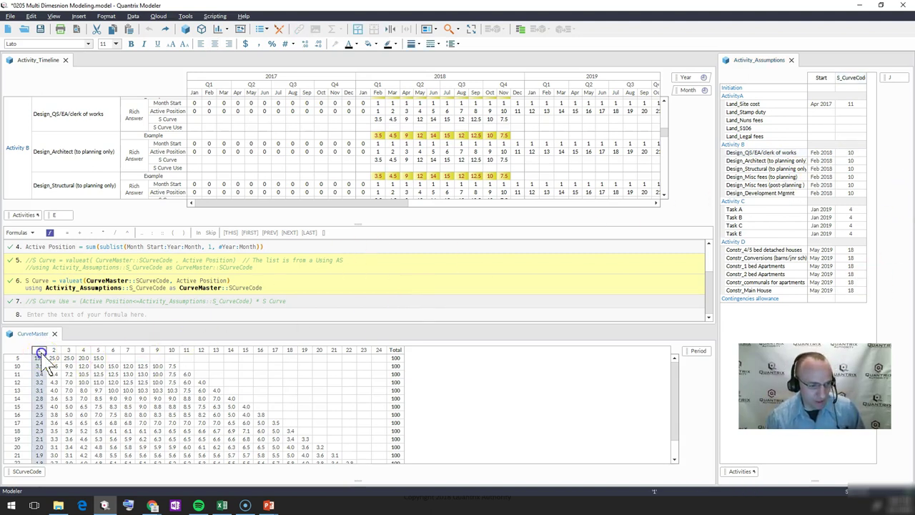
{"action": "left_click", "coordinate": [815, 162]}
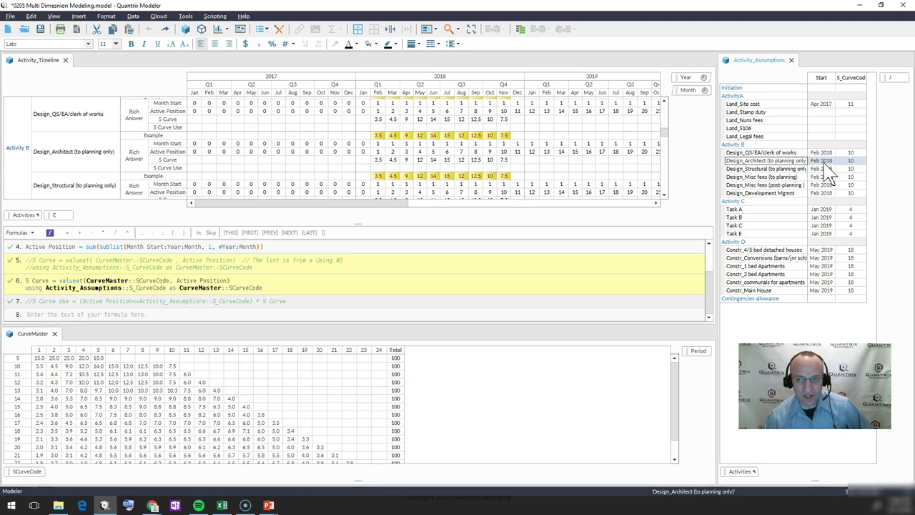
{"action": "left_click", "coordinate": [847, 162]}
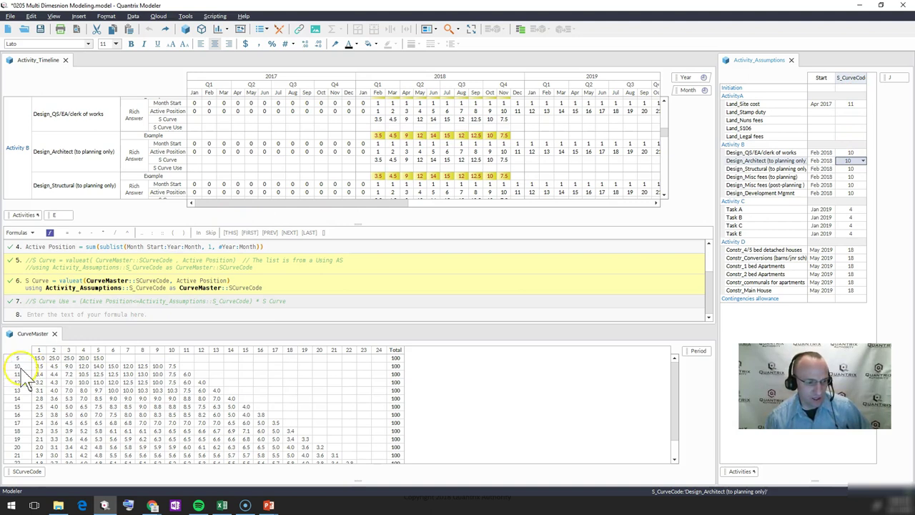
{"action": "left_click_drag", "start_coordinate": [22, 366], "coordinate": [92, 367]}
{"action": "left_click_drag", "start_coordinate": [378, 160], "coordinate": [504, 160]}
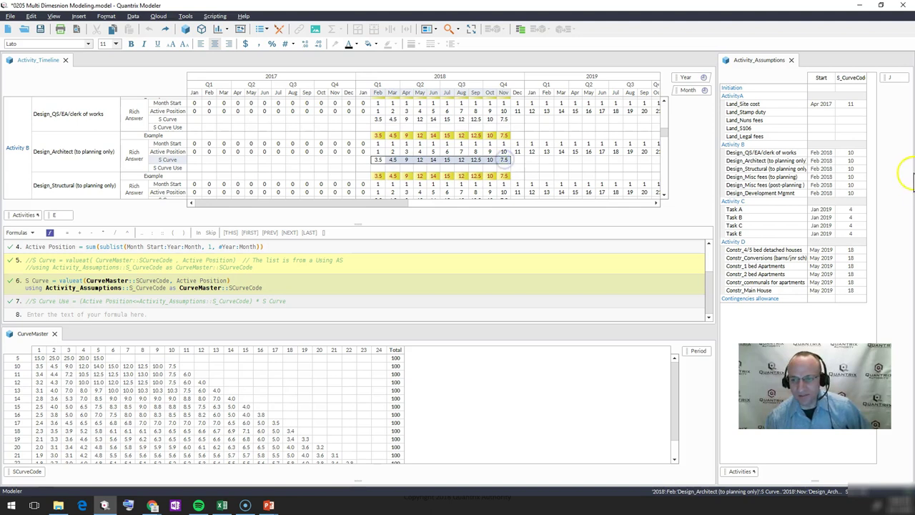
- Set the S_CurveCode of Design_Architect (to planning only) to 15 and compare its timeline S Curve with CurveMaster row 15
{"action": "left_click", "coordinate": [849, 160]}
{"action": "left_click", "coordinate": [863, 161]}
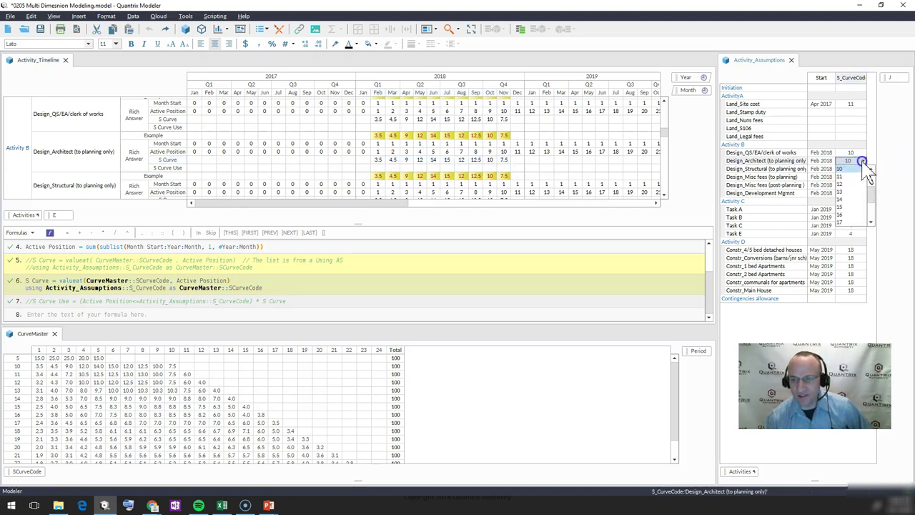
{"action": "left_click", "coordinate": [853, 205]}
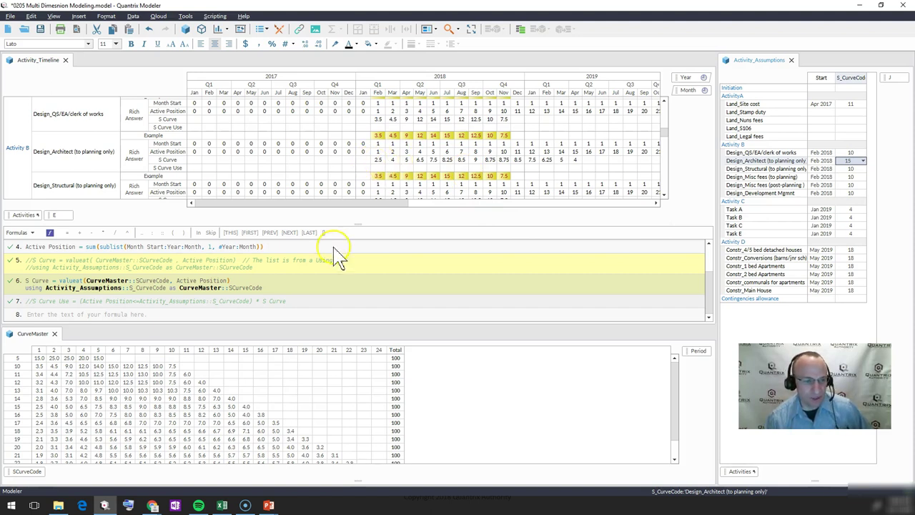
{"action": "left_click_drag", "start_coordinate": [39, 406], "coordinate": [247, 406]}
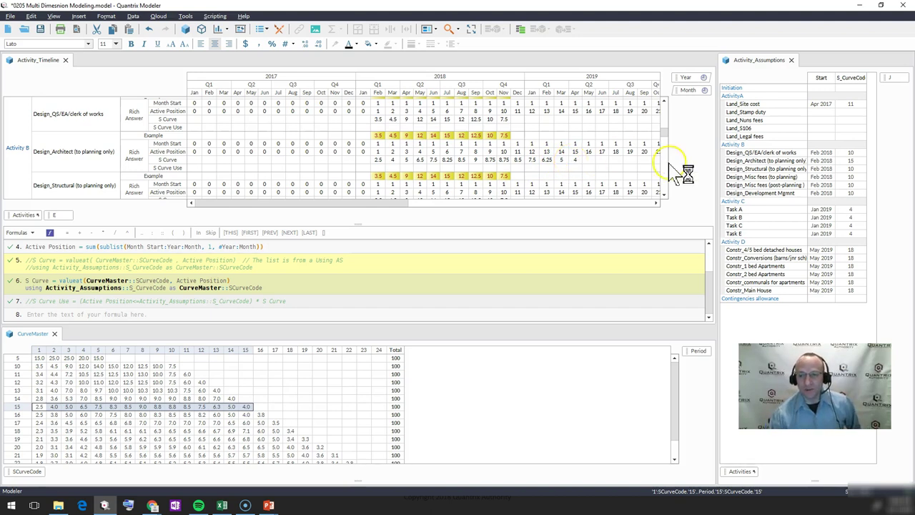
- Try S_CurveCode 19 for Design_Architect (to planning only) and settle on code 18
{"action": "left_click", "coordinate": [849, 161]}
{"action": "left_click", "coordinate": [861, 163]}
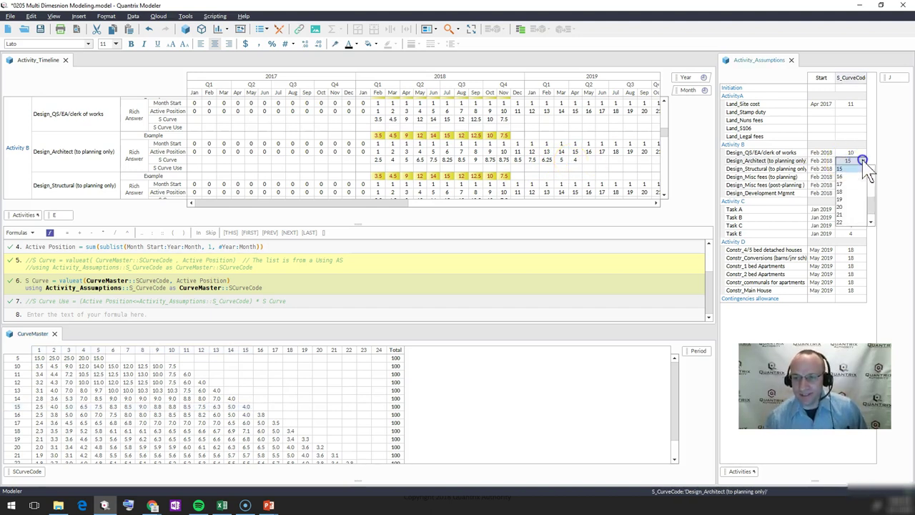
{"action": "left_click", "coordinate": [848, 201]}
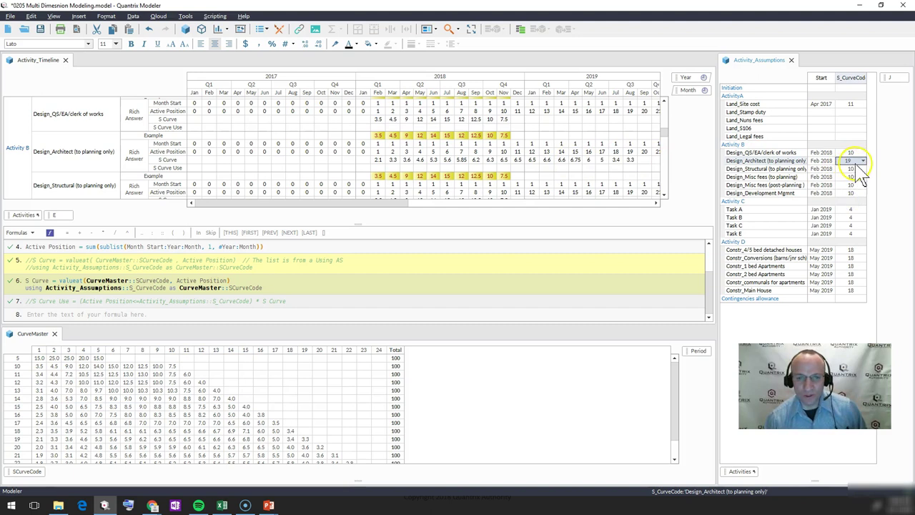
{"action": "left_click", "coordinate": [863, 161]}
{"action": "left_click", "coordinate": [854, 178]}
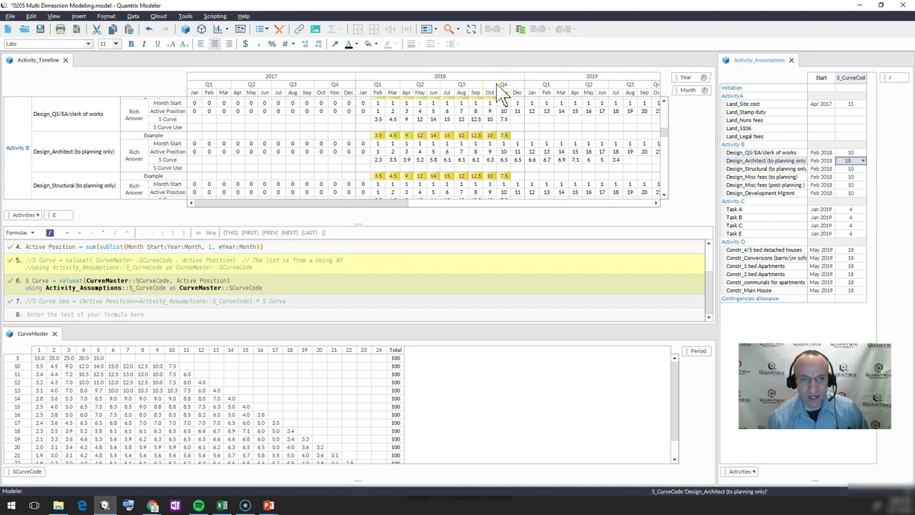
- Insert a Sum summary item on the Month category of the Activity_Timeline matrix
{"action": "right_click", "coordinate": [690, 90]}
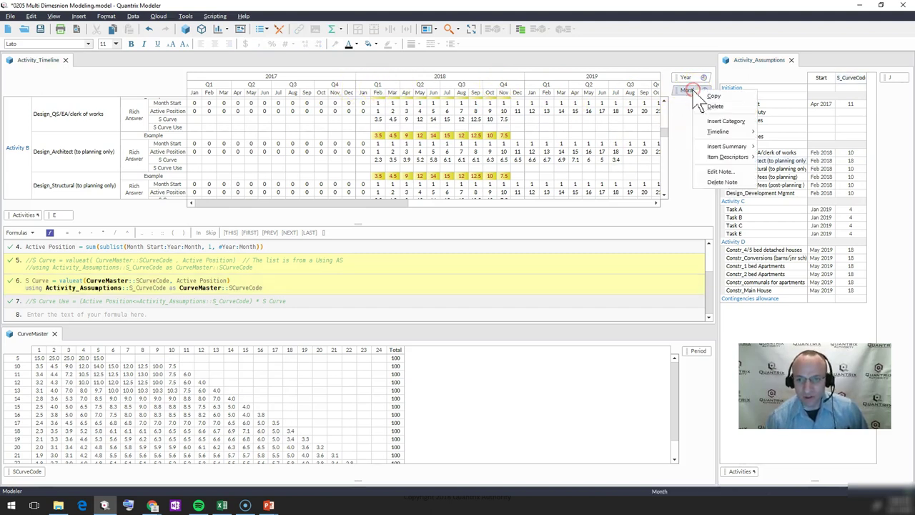
{"action": "mouse_move", "coordinate": [726, 146]}
{"action": "left_click", "coordinate": [779, 156]}
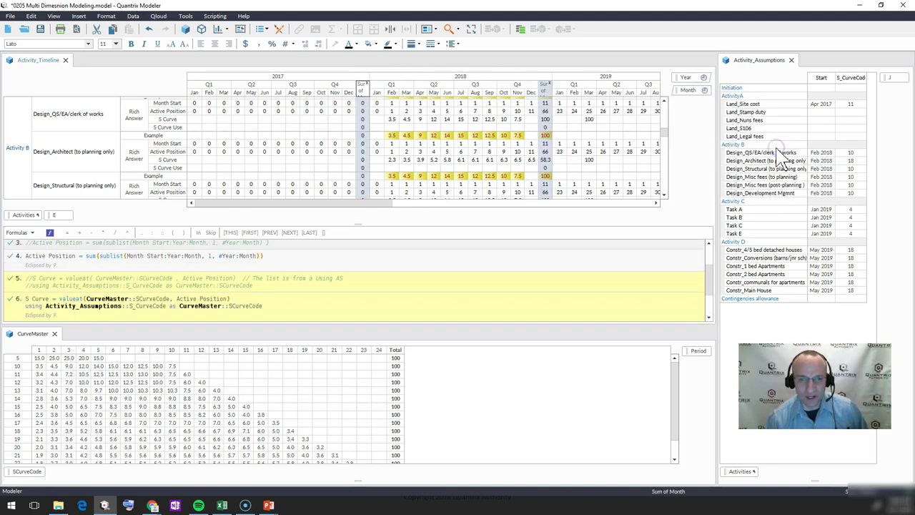
- Examine how the Sum of Month columns affect Month Start, Active Position and S Curve for Design_Architect across 2018 and 2019
{"action": "left_click_drag", "start_coordinate": [343, 205], "coordinate": [386, 204]}
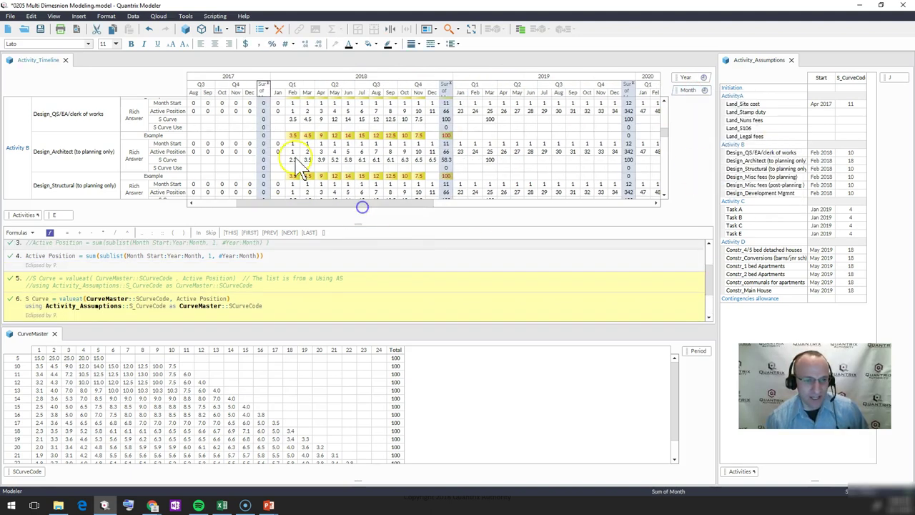
{"action": "left_click_drag", "start_coordinate": [293, 158], "coordinate": [446, 159]}
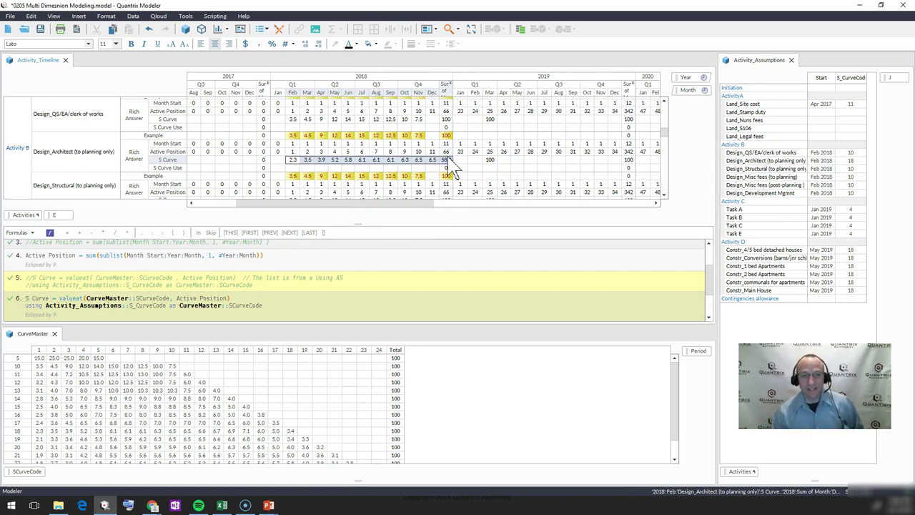
{"action": "left_click", "coordinate": [452, 152]}
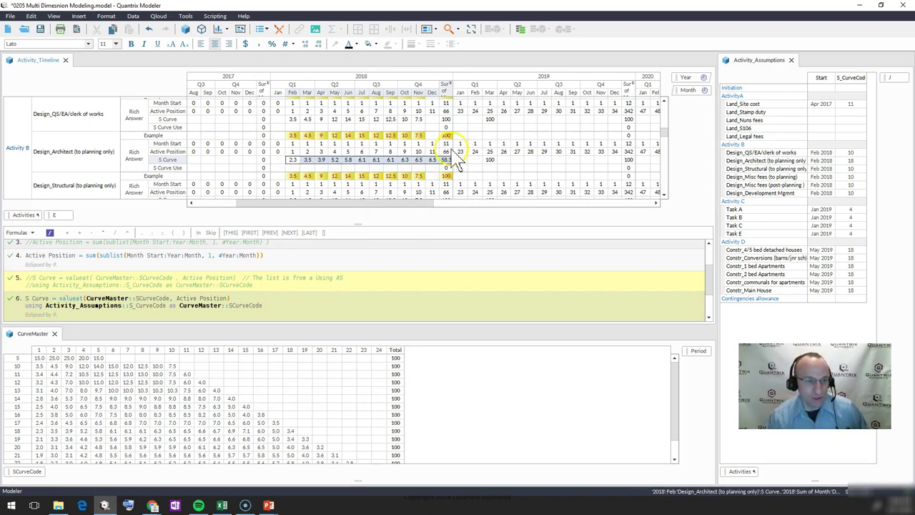
{"action": "left_click", "coordinate": [449, 146]}
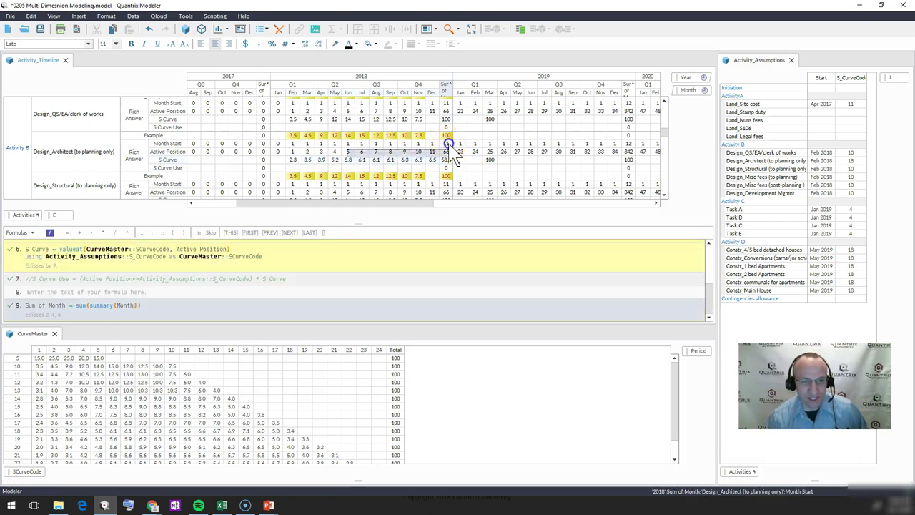
{"action": "left_click", "coordinate": [178, 150]}
{"action": "left_click", "coordinate": [184, 149]}
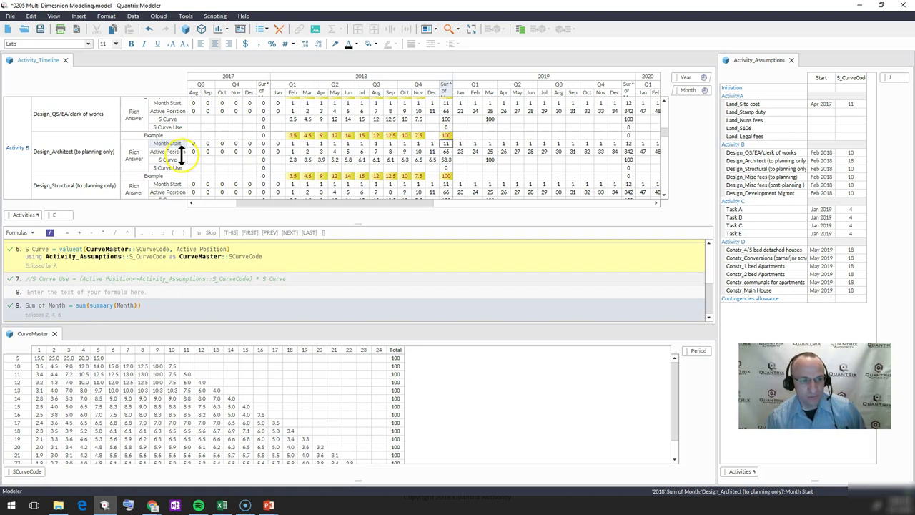
{"action": "left_click", "coordinate": [178, 151]}
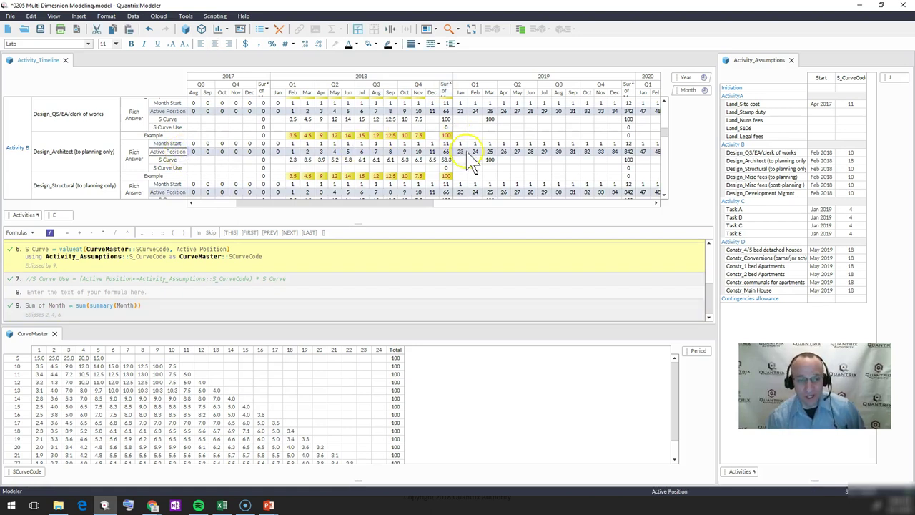
{"action": "left_click", "coordinate": [447, 85]}
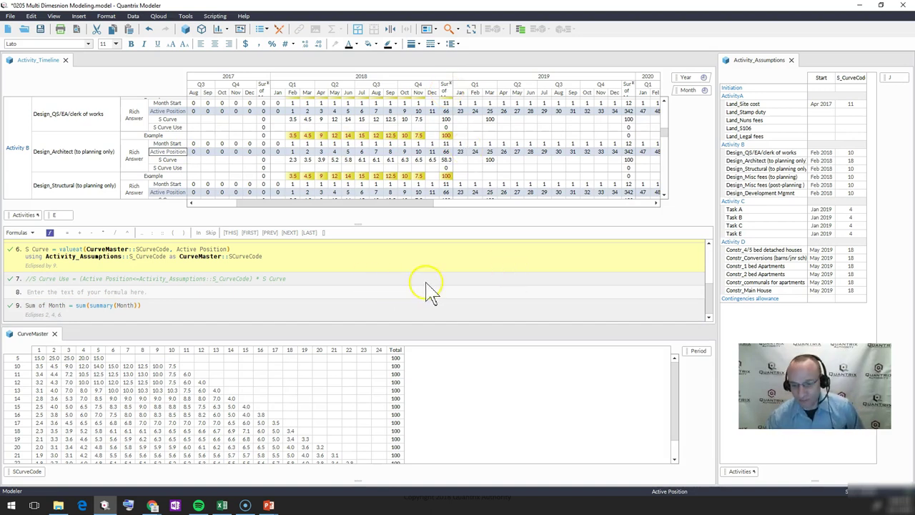
- Add a second line reading "skip Month Start" to the Sum of Month = sum(summary(Month)) formula
{"action": "left_click", "coordinate": [190, 315]}
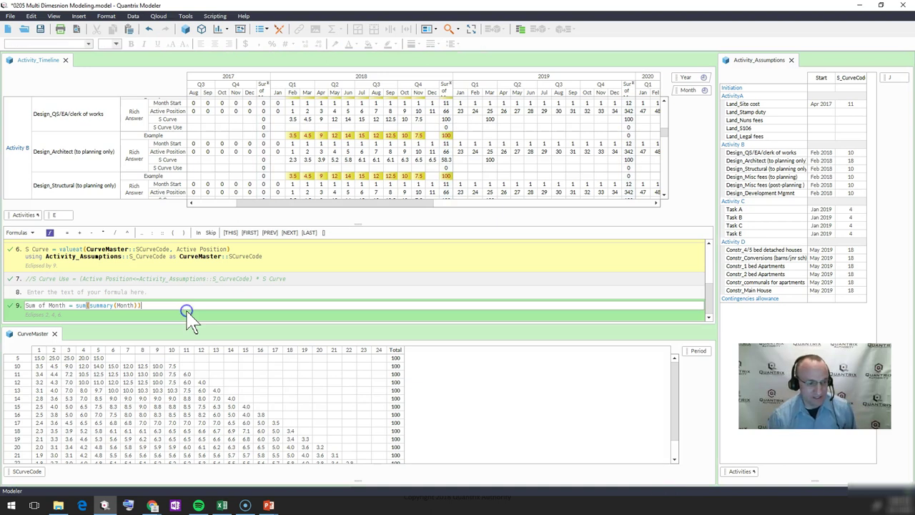
{"action": "left_click", "coordinate": [187, 309]}
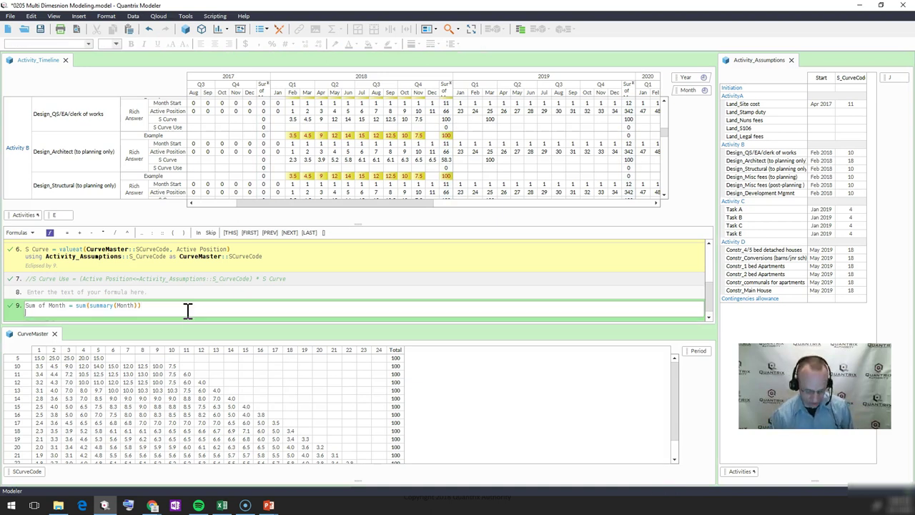
{"action": "left_click", "coordinate": [120, 305]}
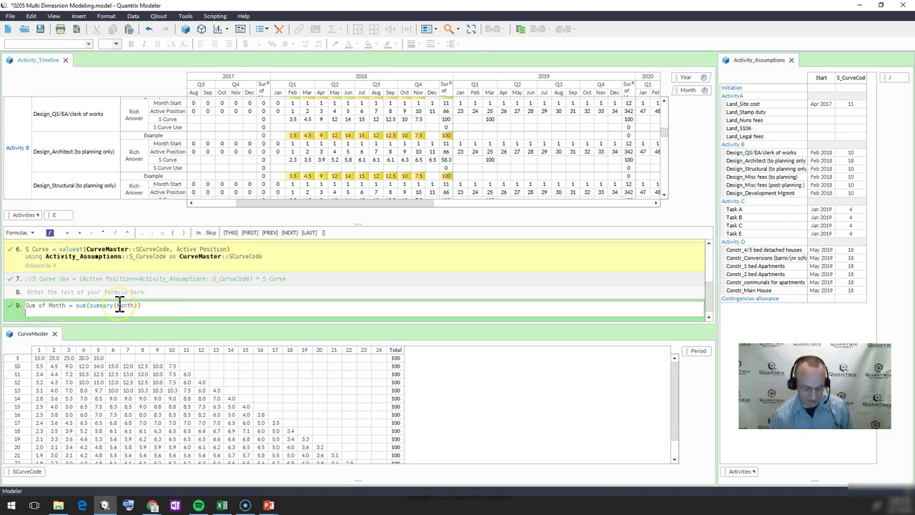
{"action": "key", "text": "Return"}
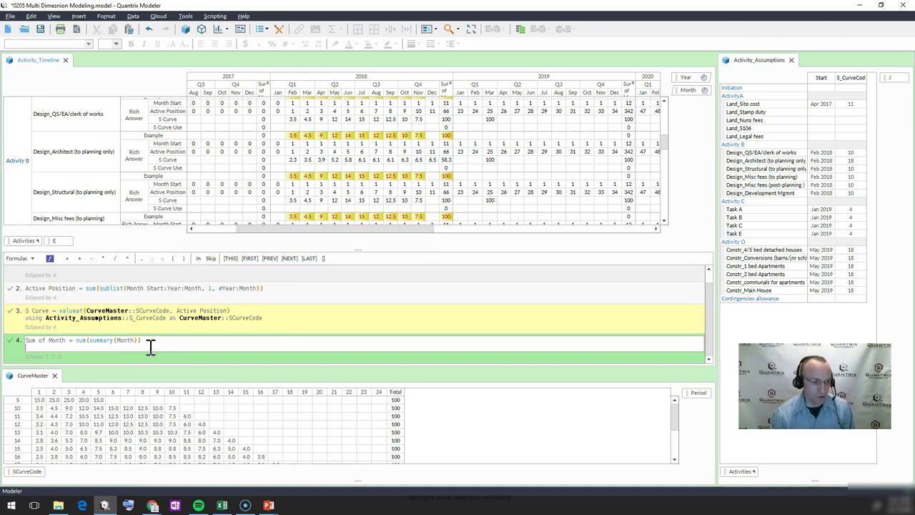
{"action": "type", "text": "skip mont"}
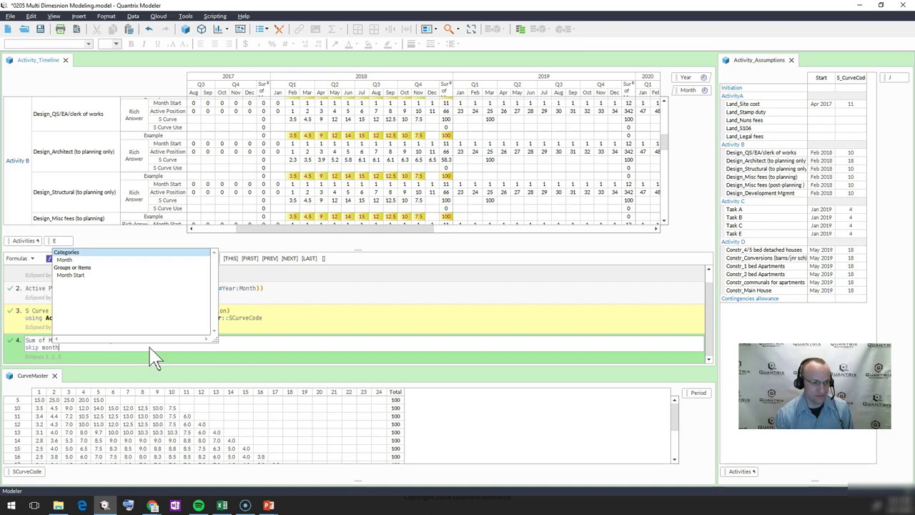
{"action": "type", "text": "h"}
{"action": "key", "text": "Down"}
{"action": "key", "text": "Down"}
{"action": "key", "text": "Down"}
{"action": "key", "text": "Return"}
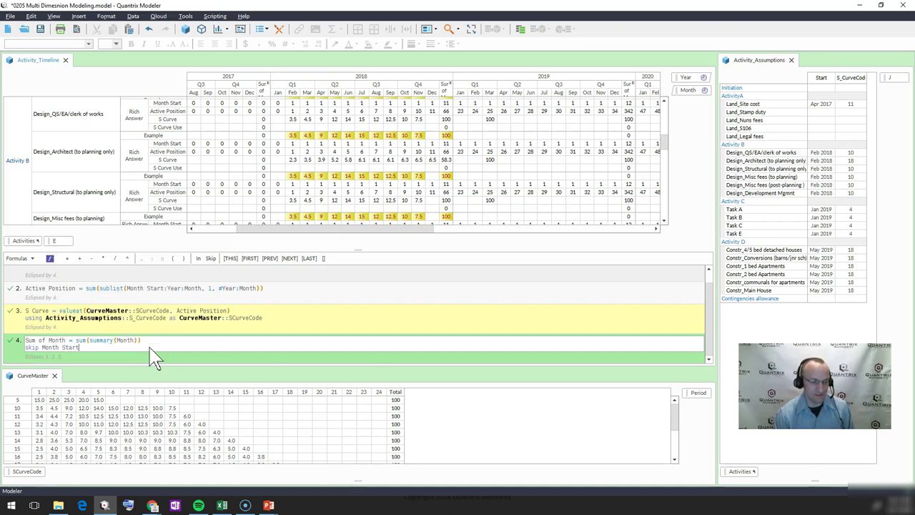
- Extend the skip clause of the Sum of Month formula with ", Active Position" on a new line and commit the formula
{"action": "key", "text": "Return"}
{"action": "type", "text": ", "}
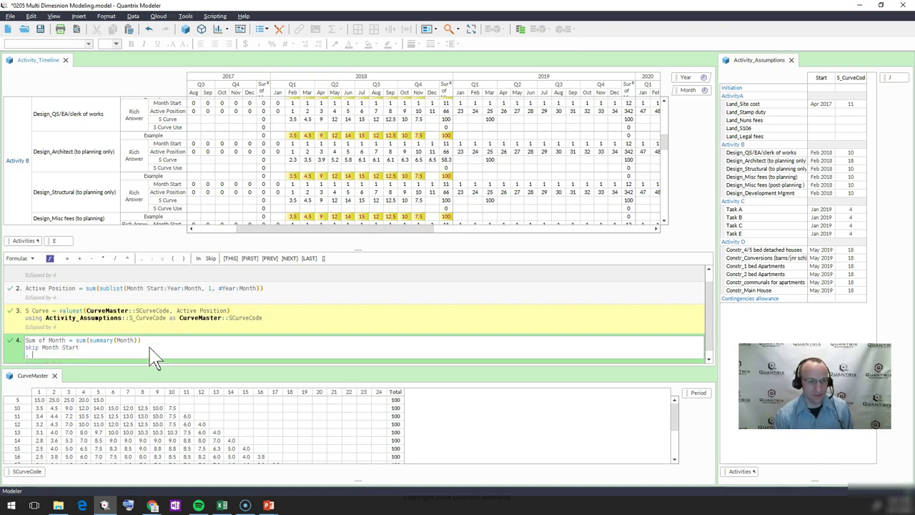
{"action": "type", "text": "Active P"}
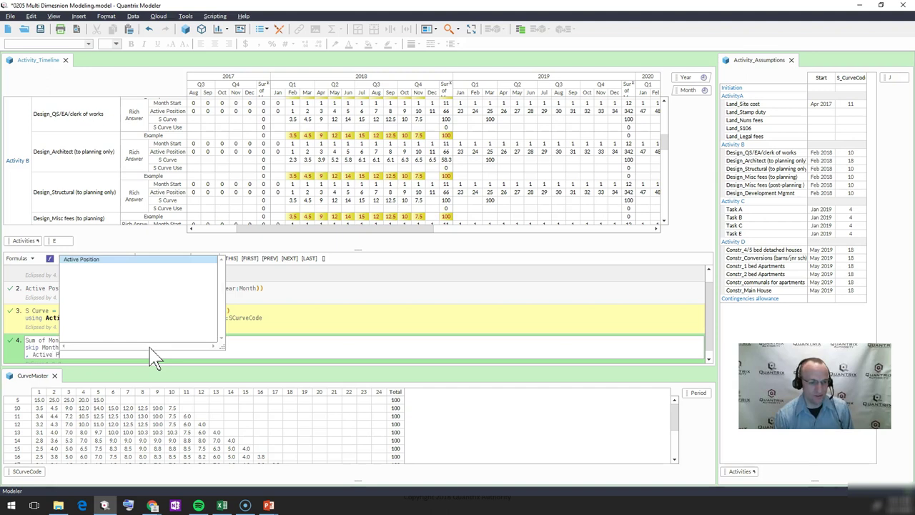
{"action": "key", "text": "Return"}
{"action": "key", "text": "Return"}
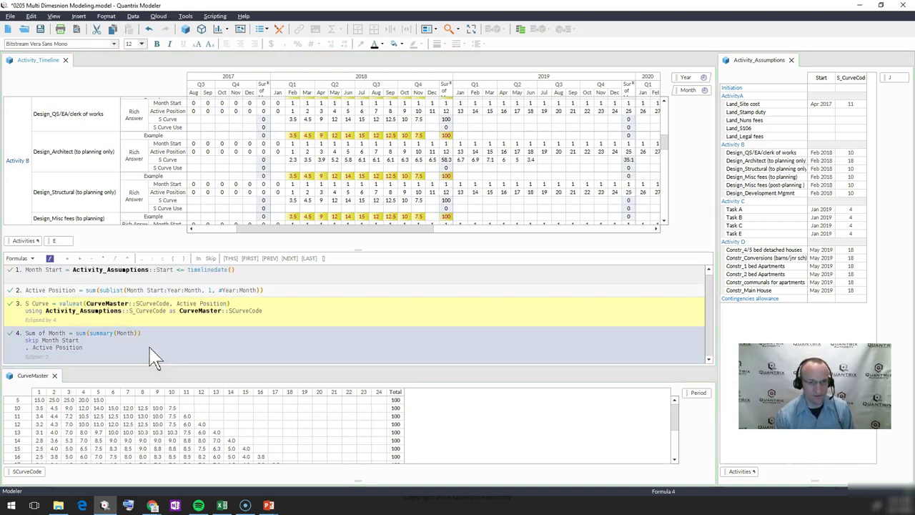
- Add the clause "skip Sum of Month" on a second line of the Month Start formula and commit it
{"action": "left_click", "coordinate": [178, 278]}
{"action": "left_click", "coordinate": [255, 275]}
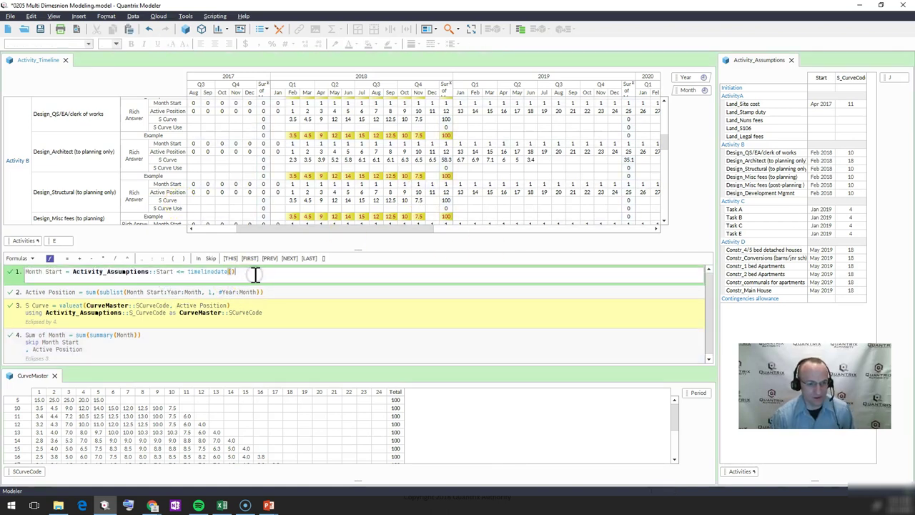
{"action": "key", "text": "shift+Return"}
{"action": "type", "text": "sk"}
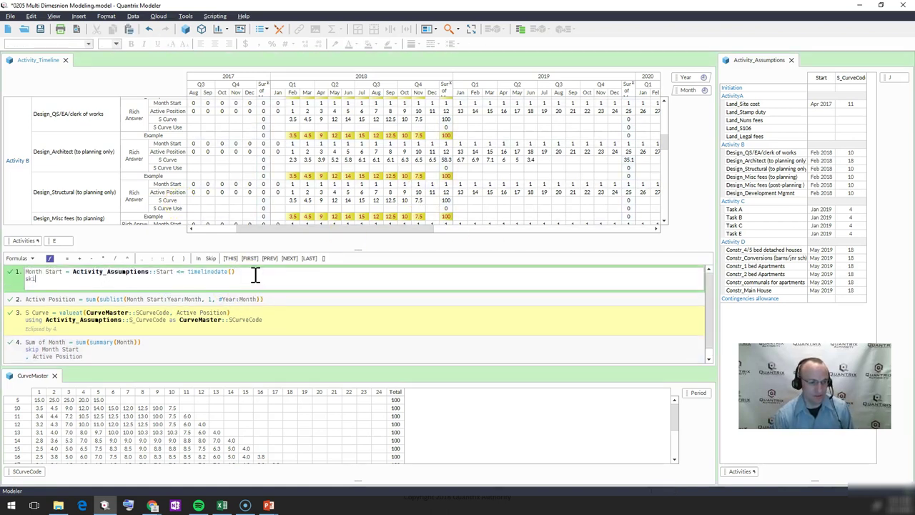
{"action": "type", "text": "ip Sum of"}
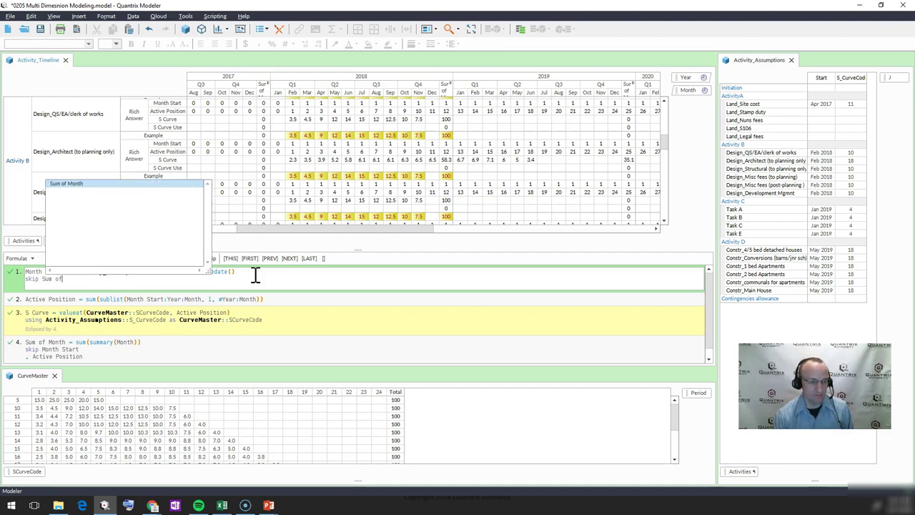
{"action": "key", "text": "Return"}
{"action": "key", "text": "Return"}
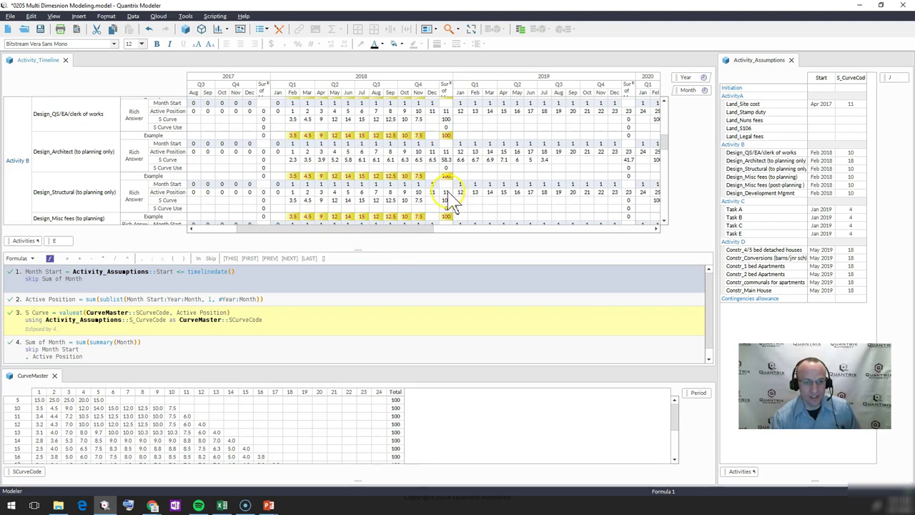
- Add the clause "skip Sum of Month" on a second line of the Active Position formula and commit it
{"action": "left_click", "coordinate": [445, 151]}
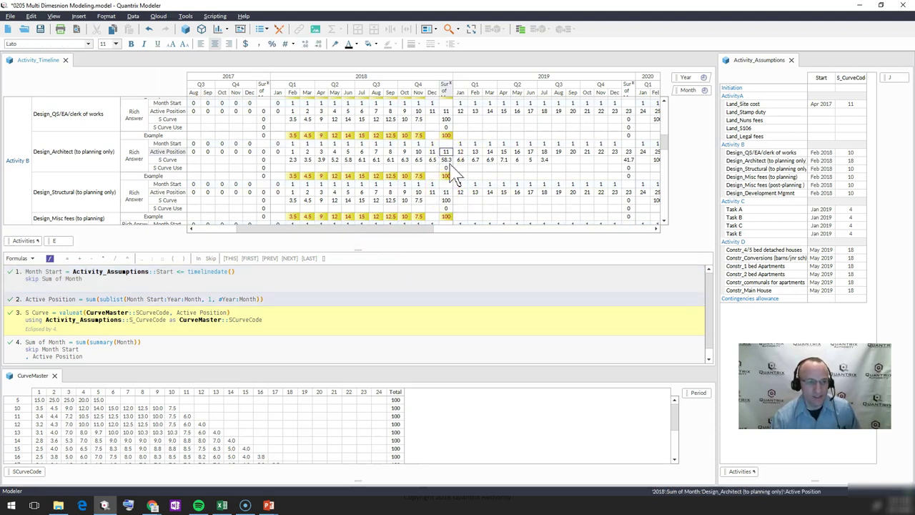
{"action": "left_click", "coordinate": [262, 296]}
{"action": "left_click", "coordinate": [266, 299]}
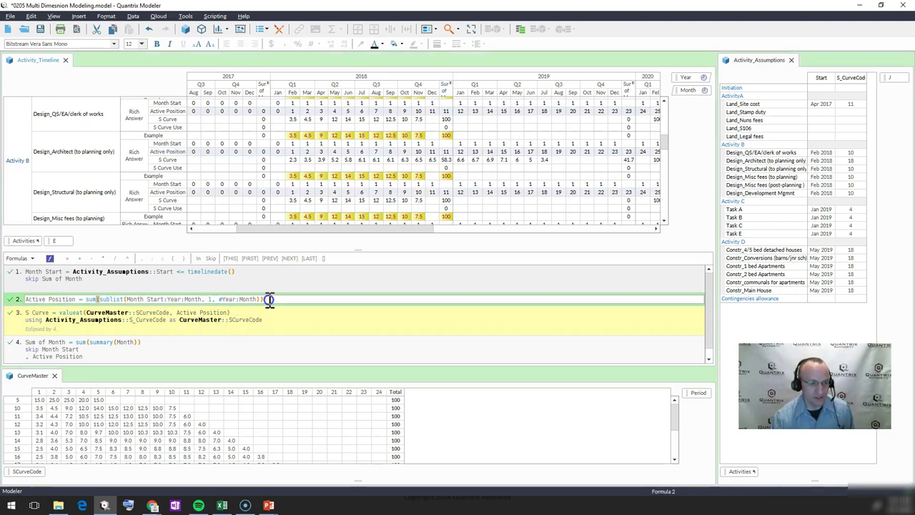
{"action": "key", "text": "Return"}
{"action": "type", "text": "sko"}
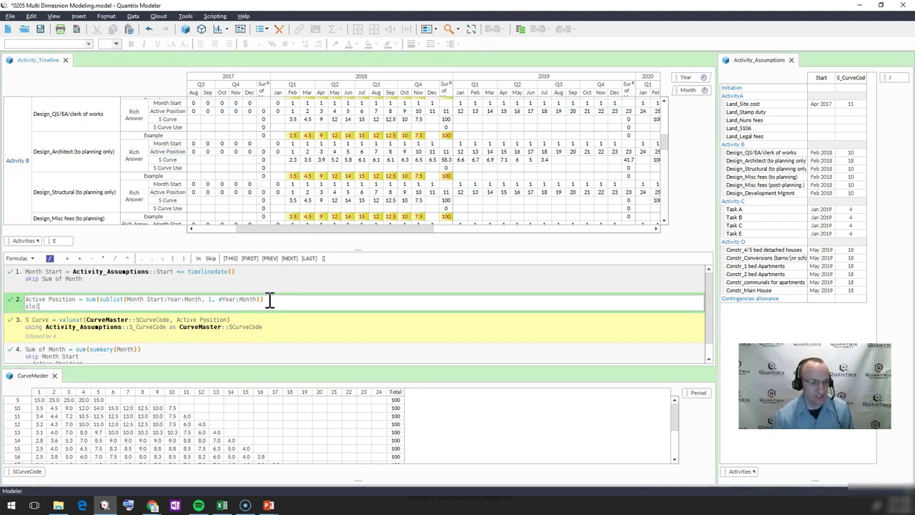
{"action": "key", "text": "BackSpace"}
{"action": "key", "text": "BackSpace"}
{"action": "type", "text": "kip sum of Mon"}
{"action": "key", "text": "Return"}
{"action": "left_click", "coordinate": [275, 311]}
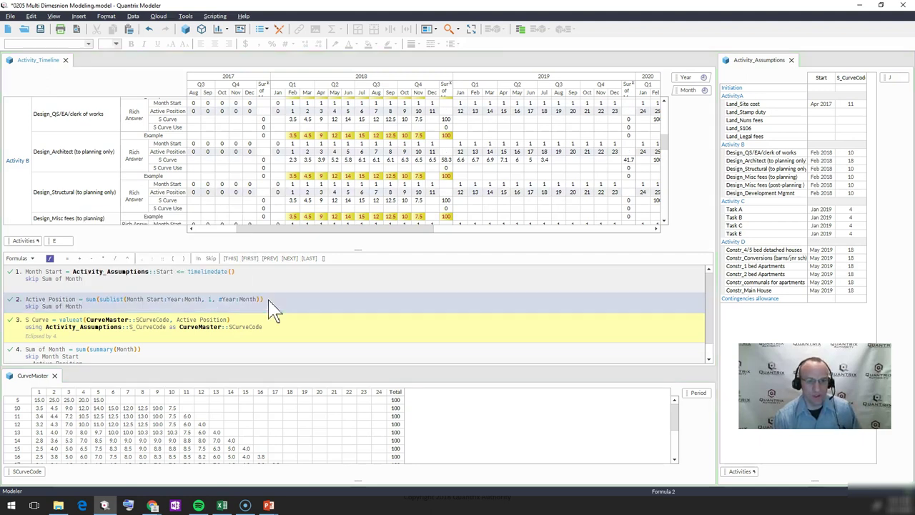
- Extend the skip clause of the Sum of Month formula with ", S Curve" on a new line and commit the formula
{"action": "left_click", "coordinate": [444, 161]}
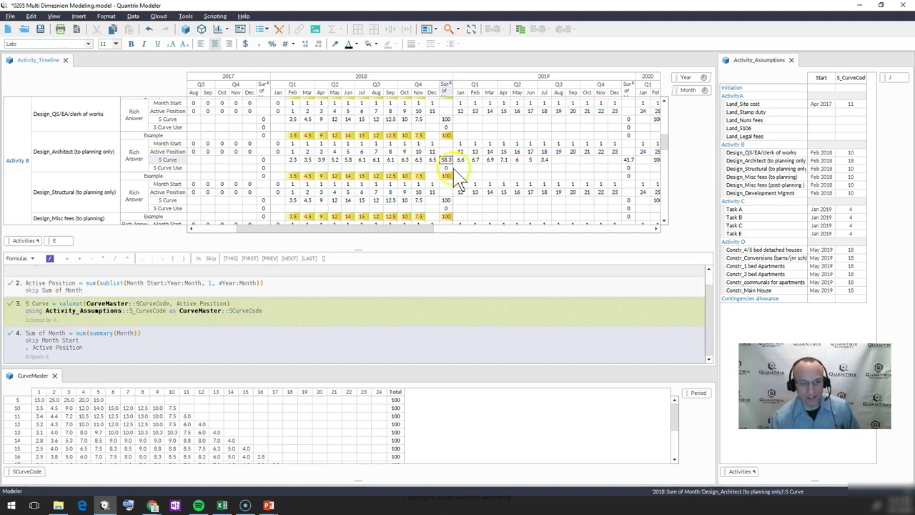
{"action": "left_click", "coordinate": [217, 340]}
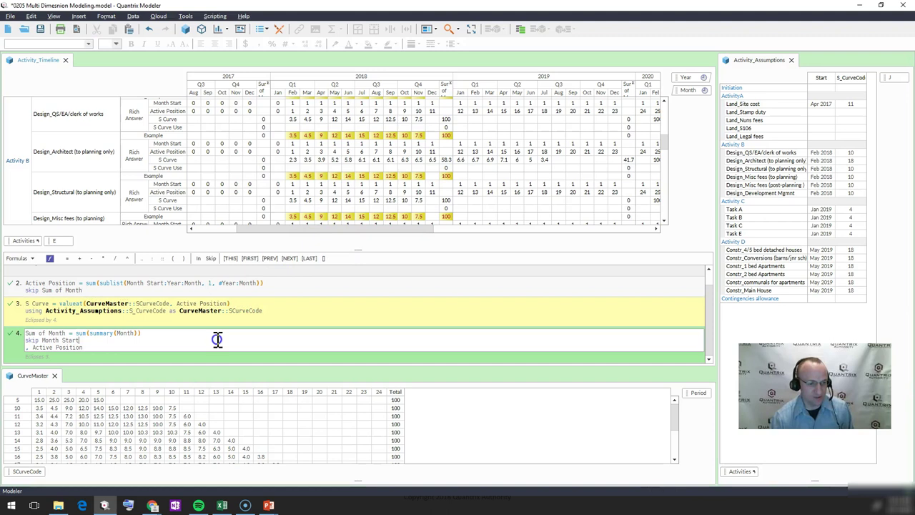
{"action": "key", "text": "ctrl+End"}
{"action": "key", "text": "Return"}
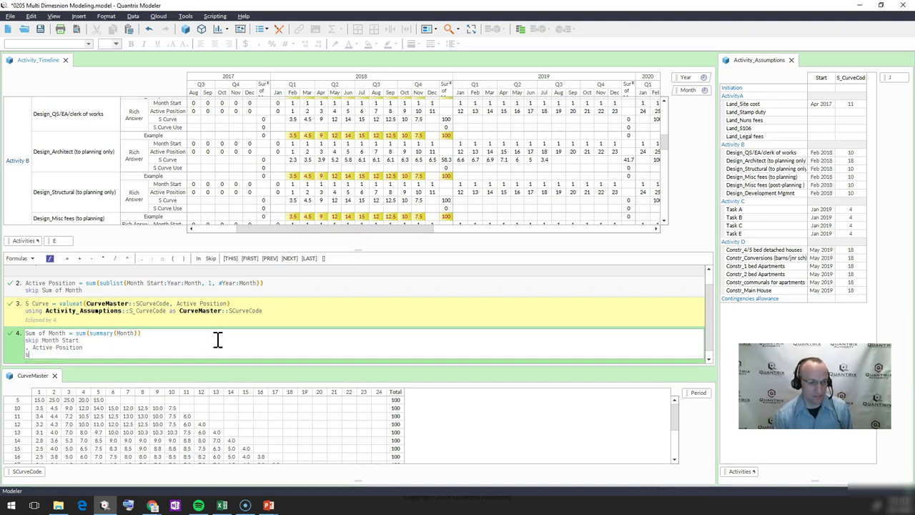
{"action": "key", "text": "BackSpace"}
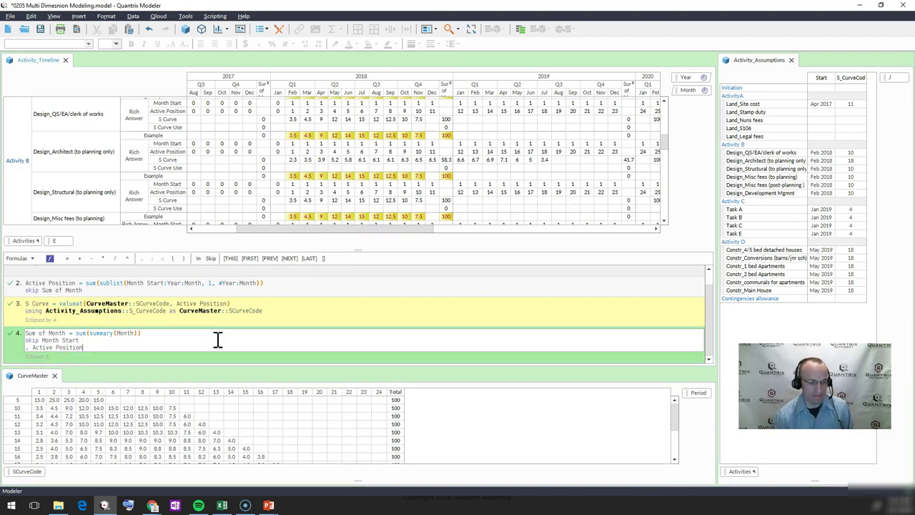
{"action": "key", "text": "Return"}
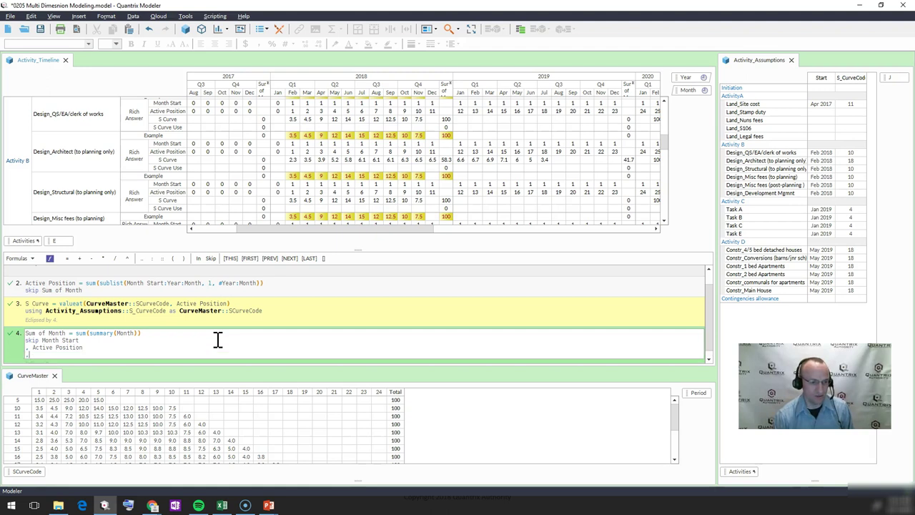
{"action": "type", "text": ", scu"}
{"action": "type", "text": "urve"}
{"action": "key", "text": "Return"}
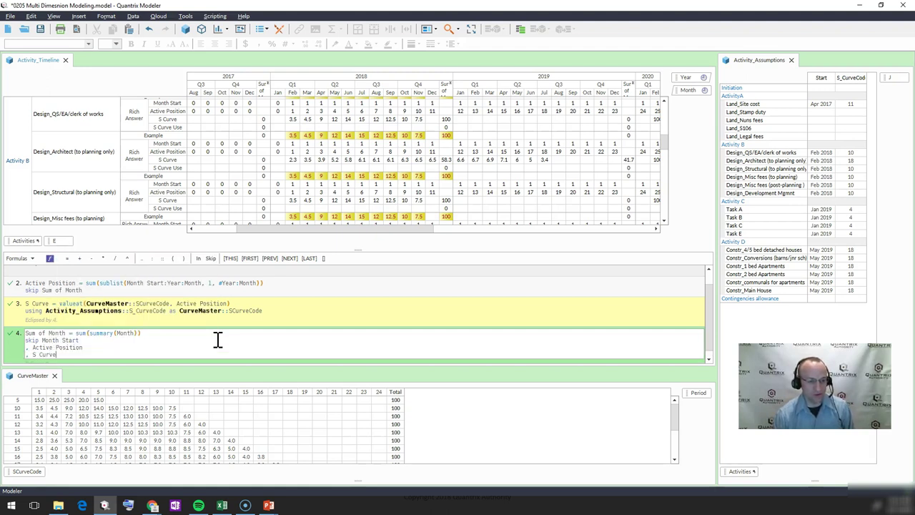
{"action": "left_click", "coordinate": [444, 162]}
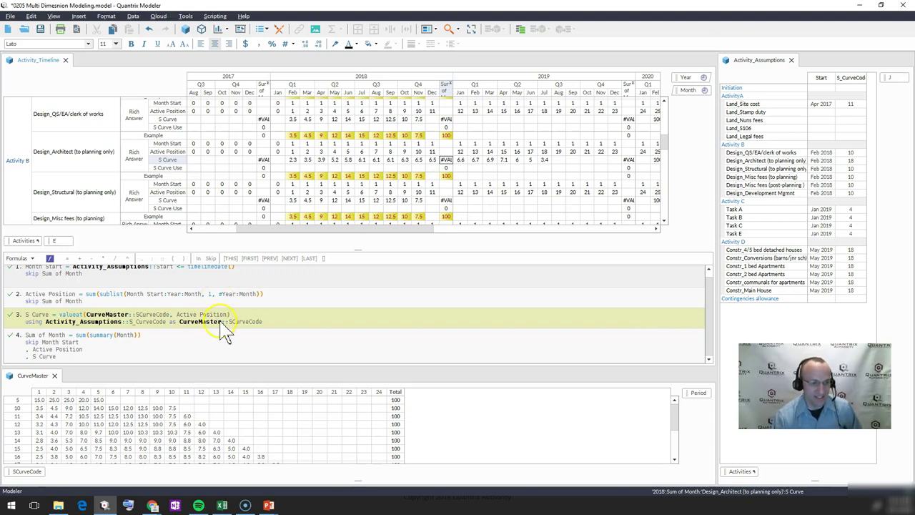
- Add the clause "skip Sum of Month" on a third line of the S Curve formula and commit it
{"action": "left_click", "coordinate": [280, 323]}
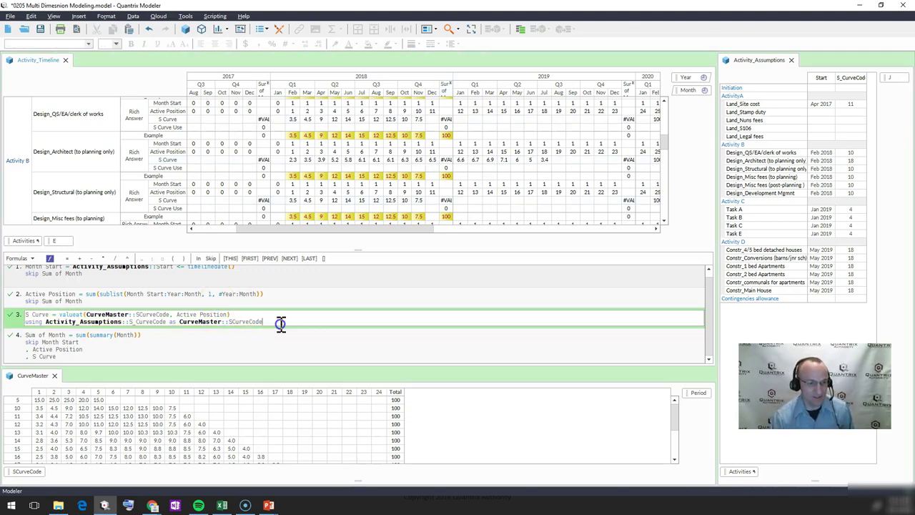
{"action": "type", "text": "skip"}
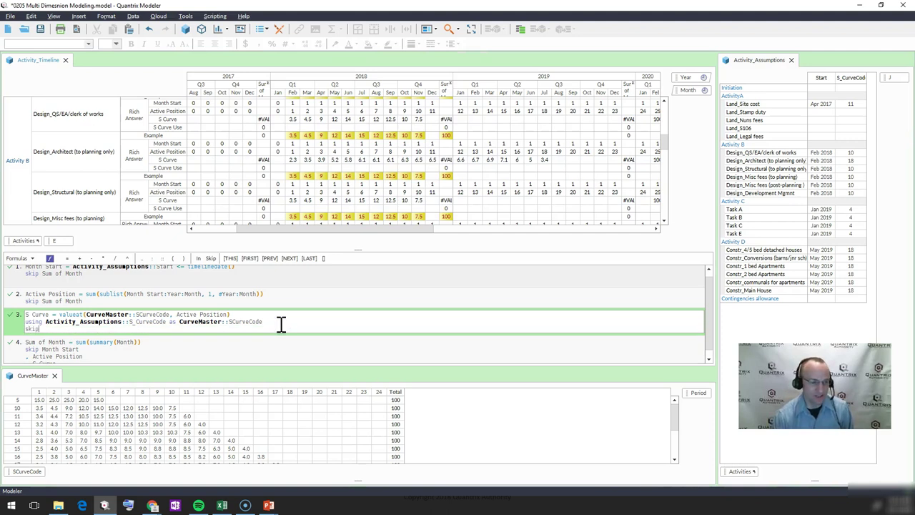
{"action": "type", "text": " sum o"}
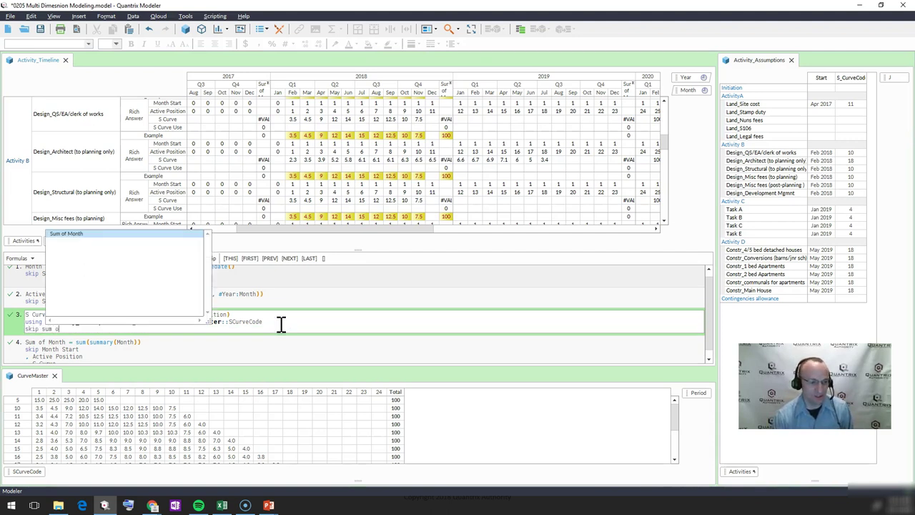
{"action": "type", "text": "f"}
{"action": "key", "text": "Return"}
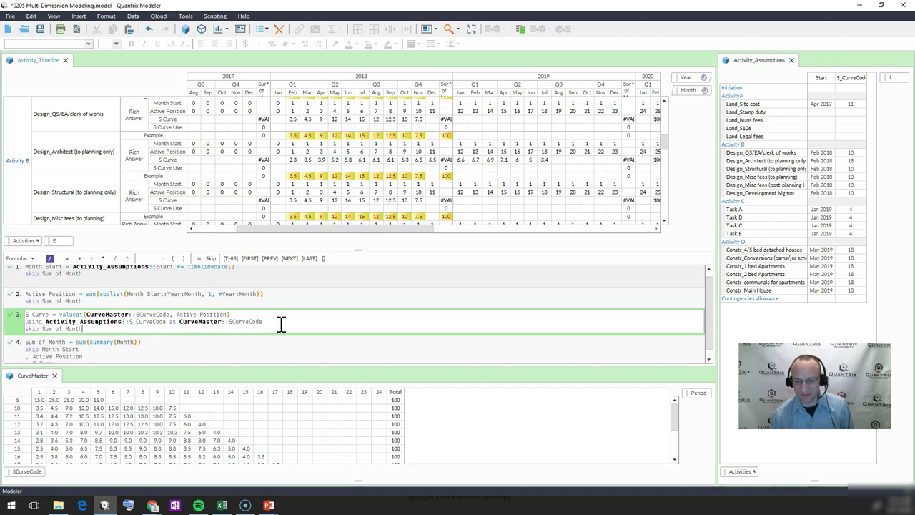
{"action": "key", "text": "Return"}
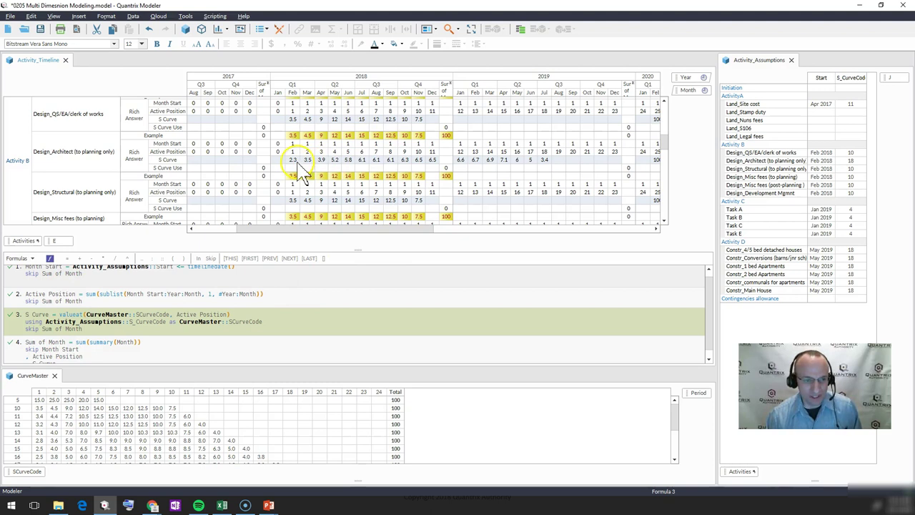
- Examine Design_Architect's S Curve values from Feb 2018 to Jul 2019 against the Sum of Month column and the S Curve formula
{"action": "left_click_drag", "start_coordinate": [295, 160], "coordinate": [432, 160]}
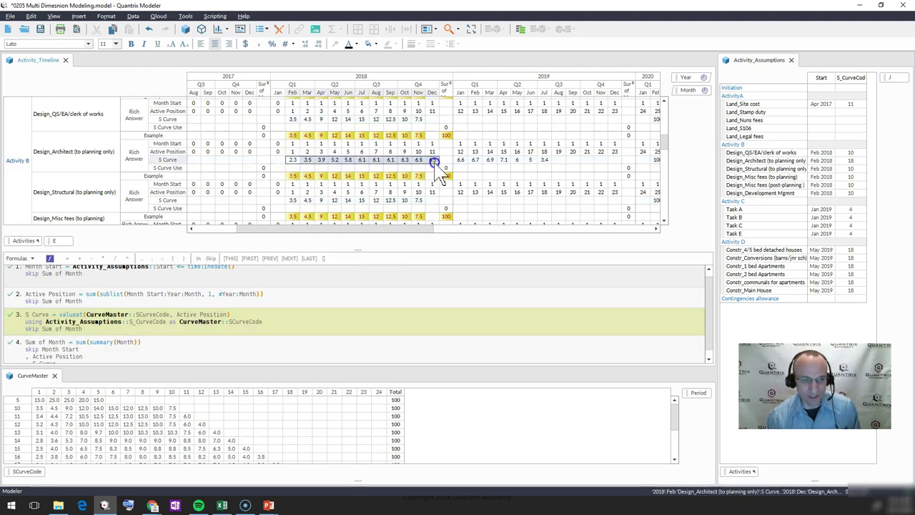
{"action": "left_click", "coordinate": [175, 323]}
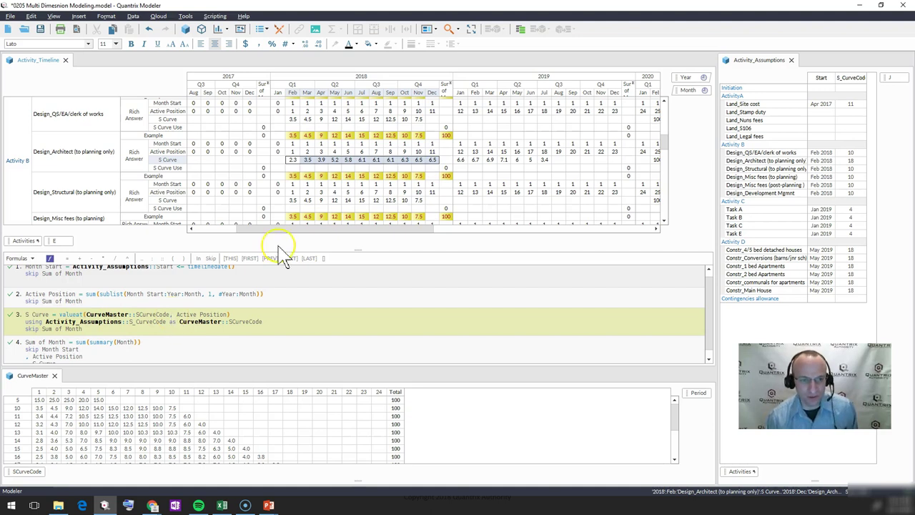
{"action": "left_click", "coordinate": [447, 91]}
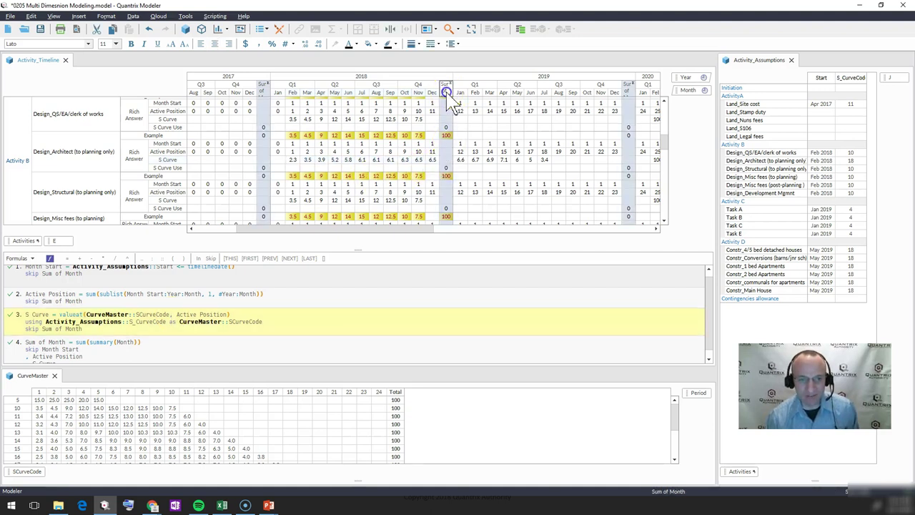
{"action": "left_click", "coordinate": [445, 160]}
{"action": "left_click", "coordinate": [320, 169]}
{"action": "left_click_drag", "start_coordinate": [293, 161], "coordinate": [548, 166]}
{"action": "left_click", "coordinate": [43, 323]}
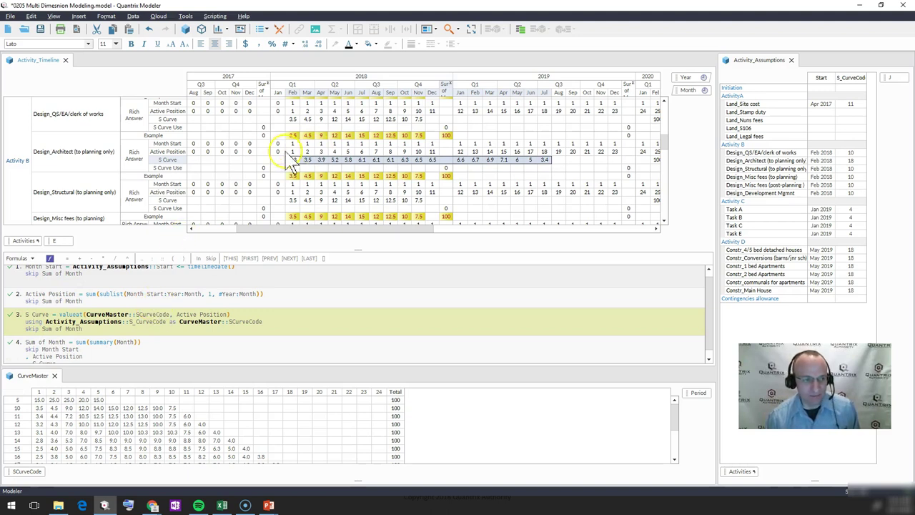
- Set the S_CurveCode of Design_Architect (to planning only) to 10 in Activity_Assumptions
{"action": "left_click", "coordinate": [854, 160]}
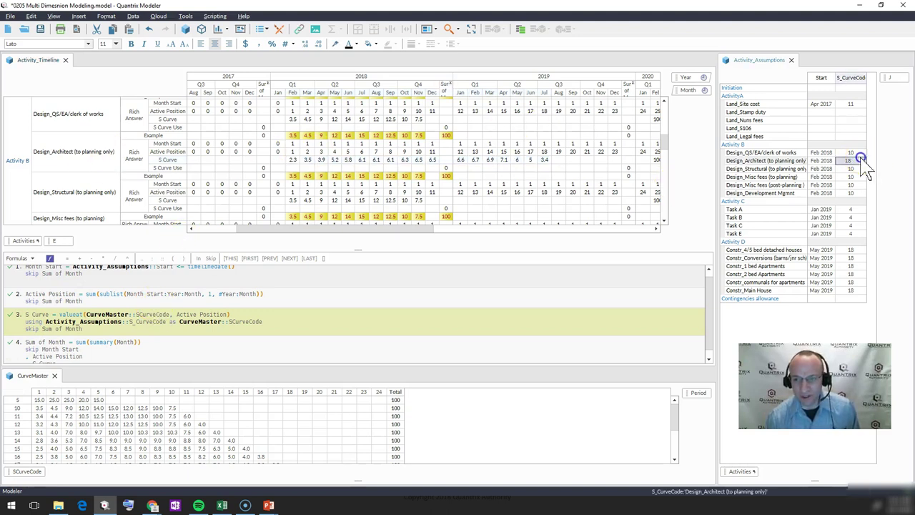
{"action": "left_click", "coordinate": [863, 160]}
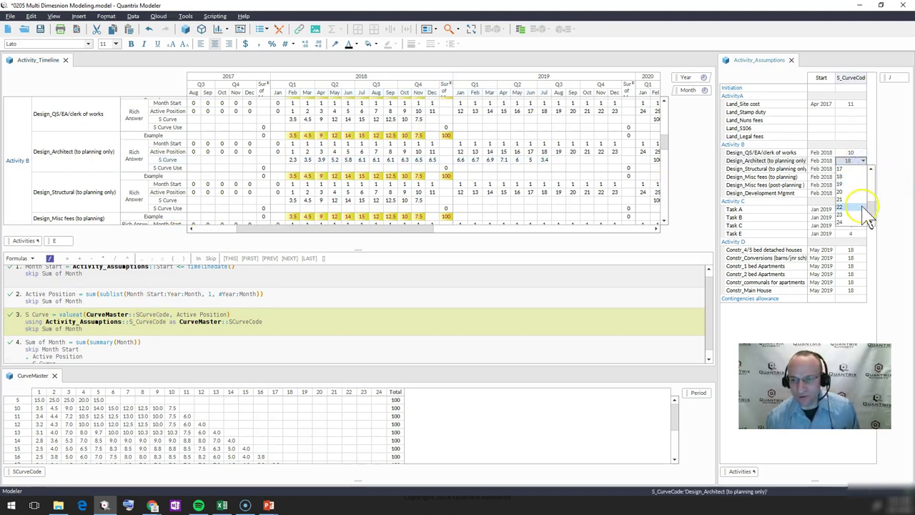
{"action": "left_click_drag", "start_coordinate": [872, 208], "coordinate": [873, 181]}
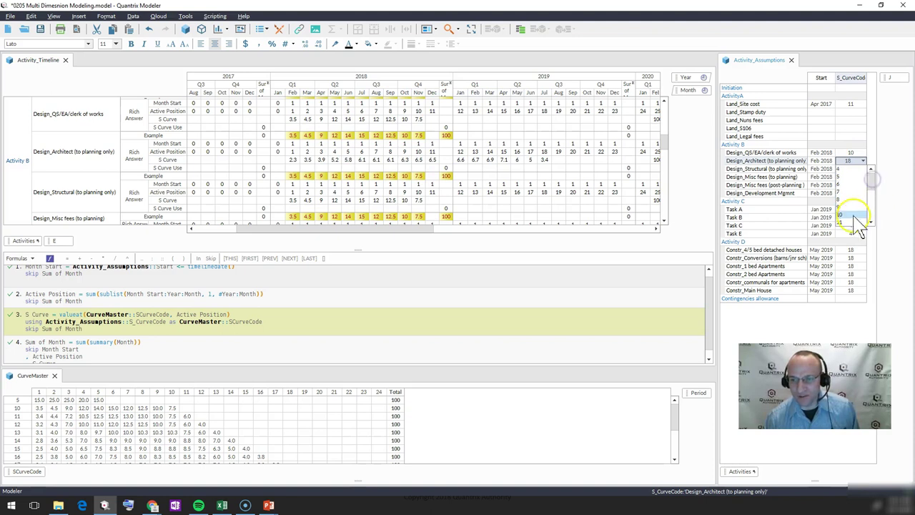
{"action": "left_click", "coordinate": [851, 215]}
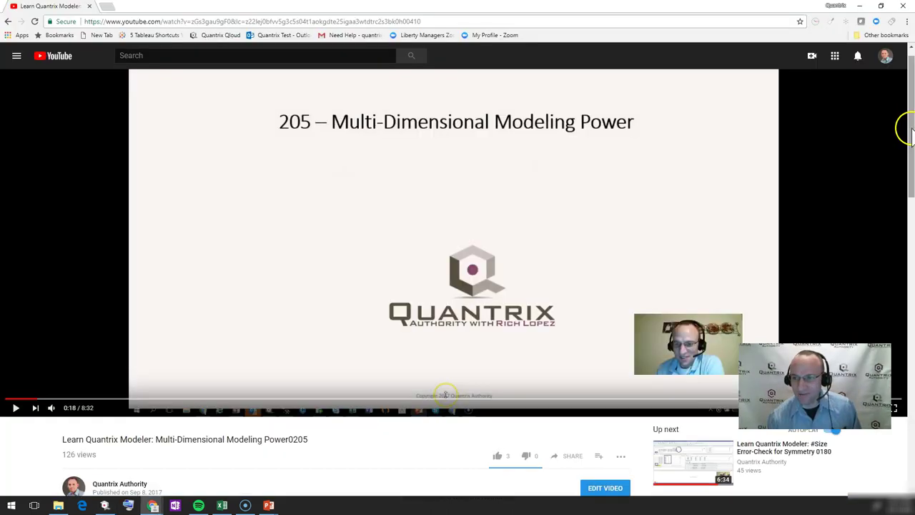
{"action": "mouse_move", "coordinate": [905, 127]}
{"action": "left_mouse_down"}
{"action": "mouse_move", "coordinate": [912, 217]}
{"action": "mouse_move", "coordinate": [911, 114]}
{"action": "left_mouse_up"}
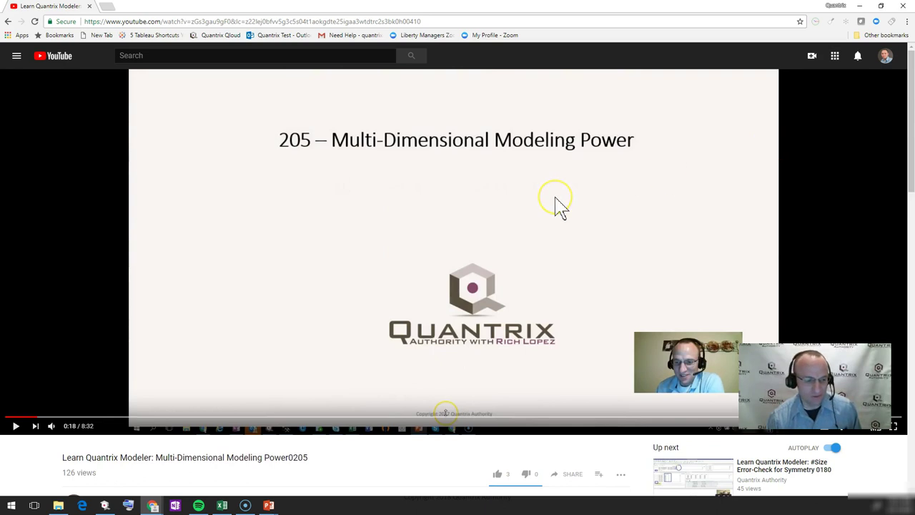